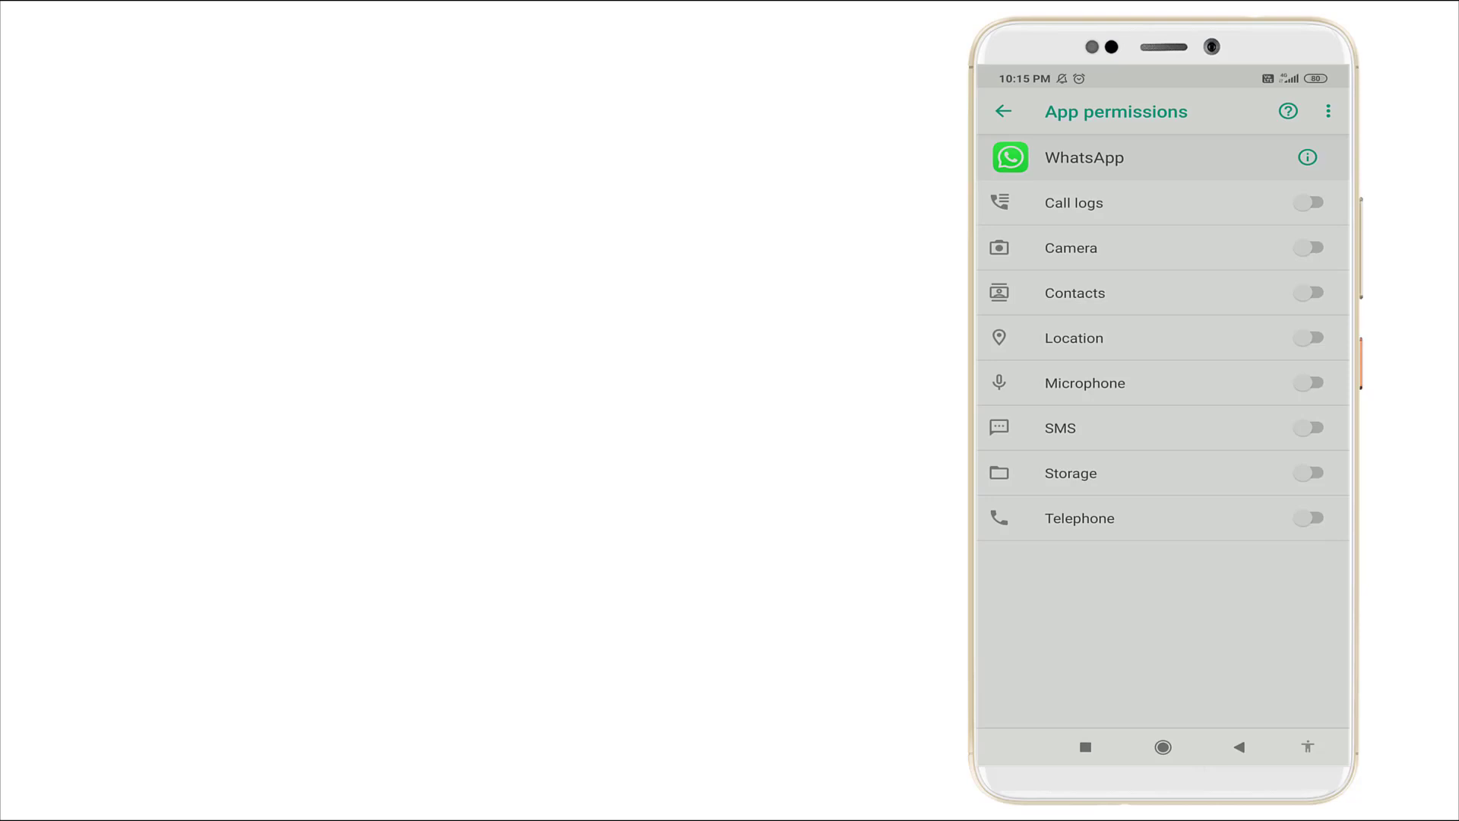
# Switch on WhatsApp's Camera, Contacts, Microphone and Storage permissions, leaving the other four off.
pyautogui.click(1309, 248)
pyautogui.click(1310, 292)
pyautogui.click(1309, 383)
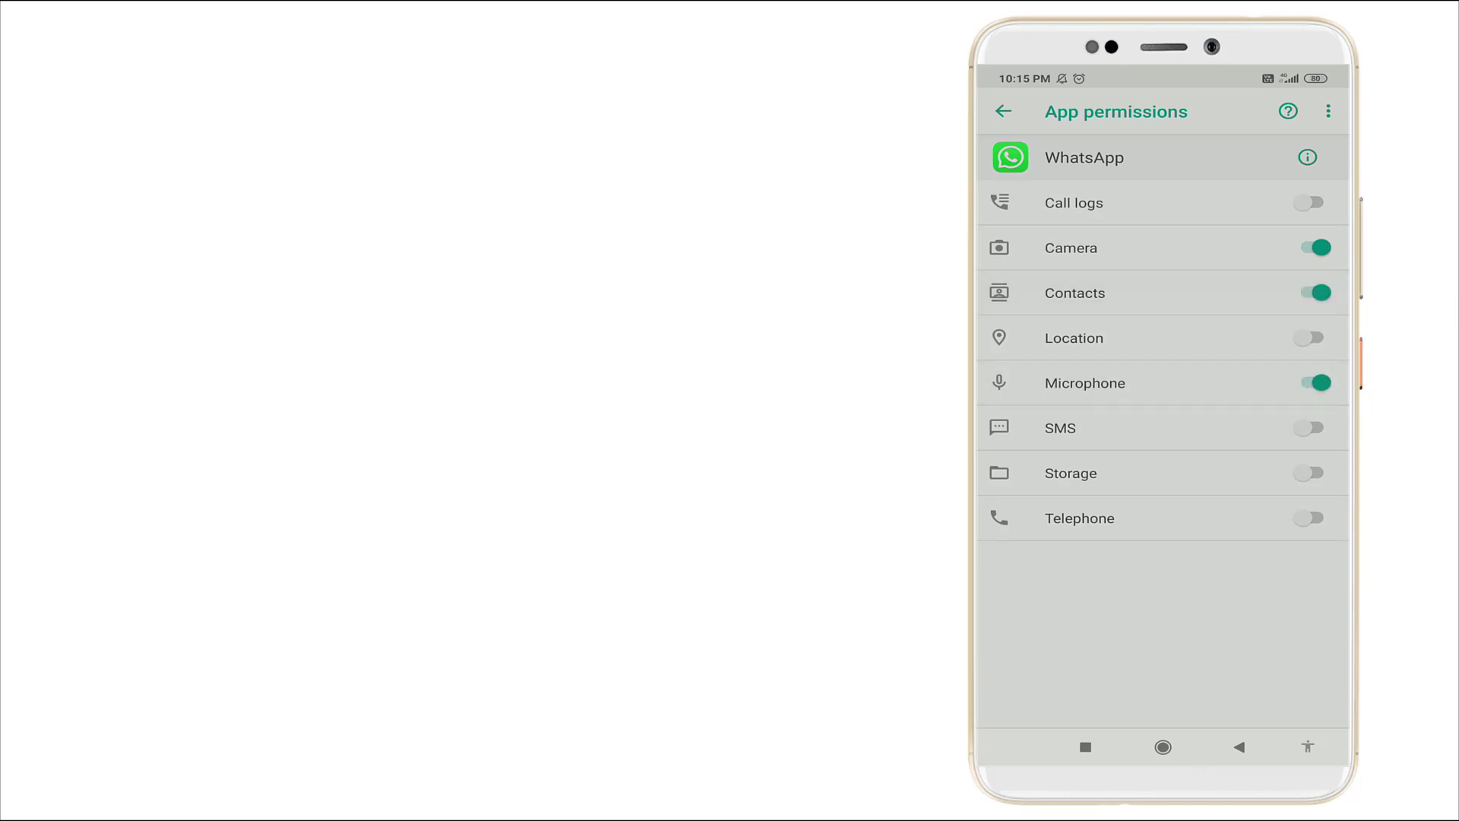
pyautogui.click(1310, 473)
# Return from the permission pages to WhatsApp Chat backup and run a backup to 100%.
pyautogui.click(1240, 746)
pyautogui.click(1240, 747)
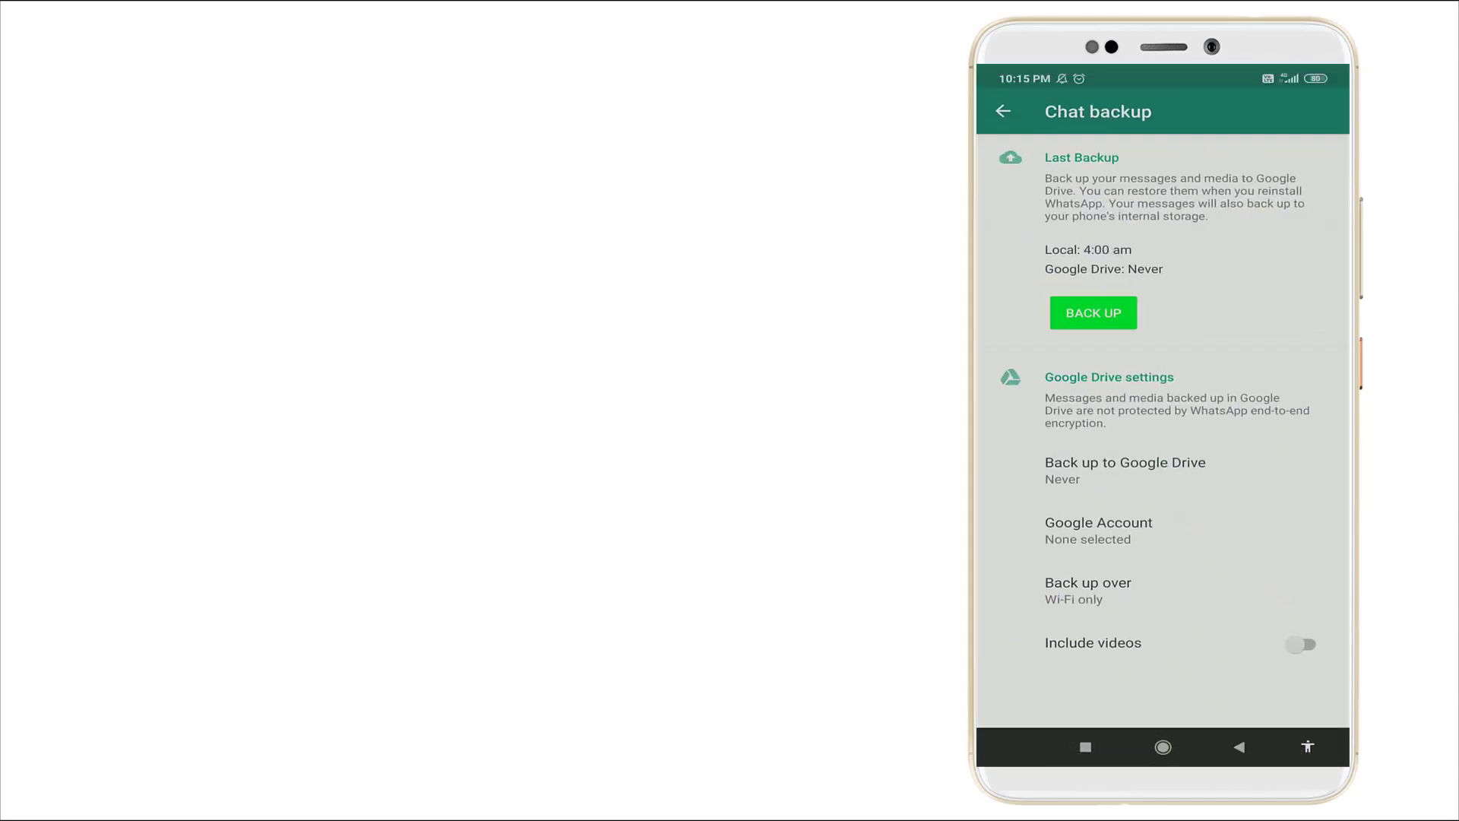
pyautogui.click(1093, 313)
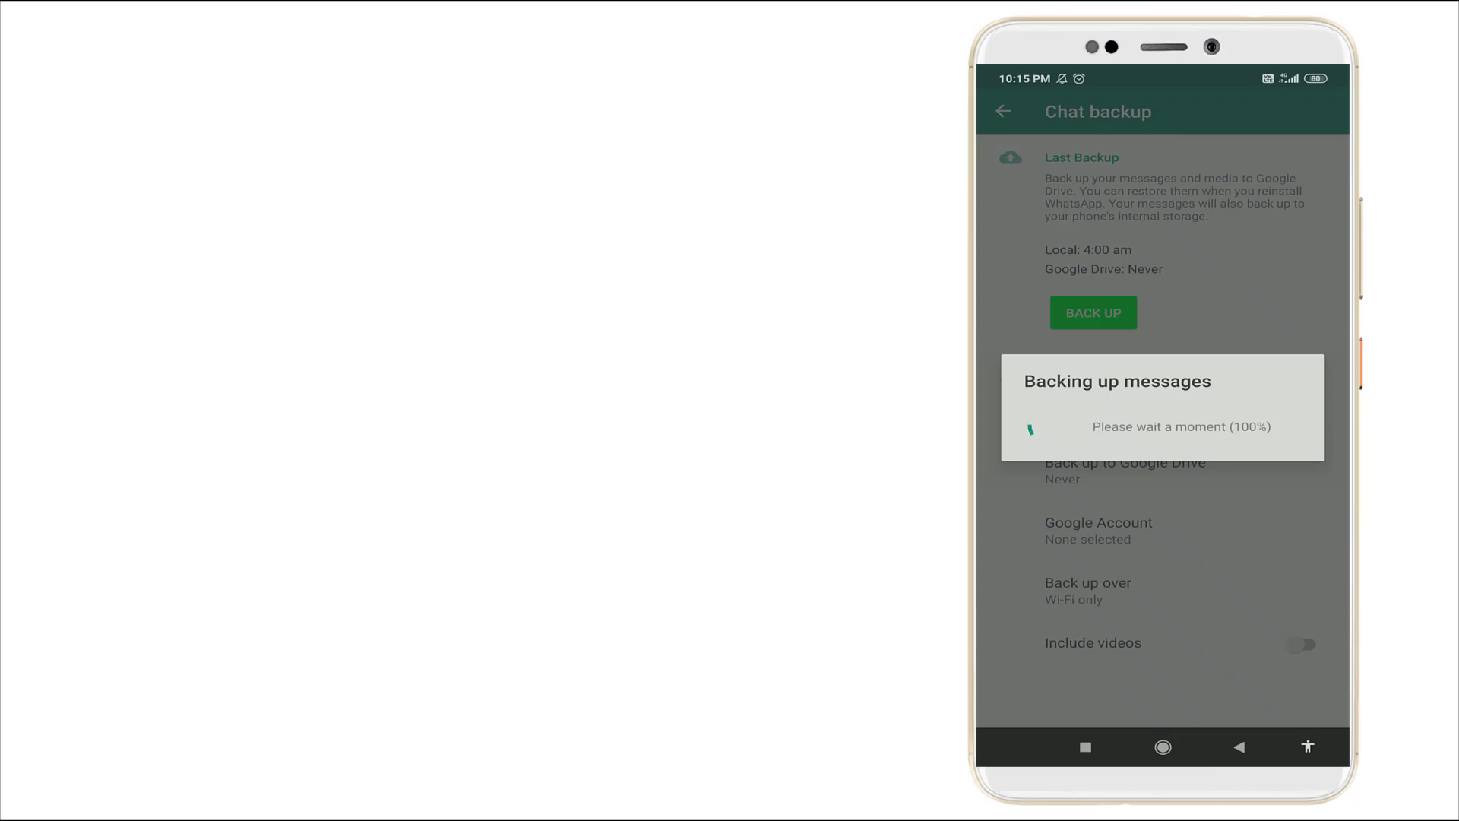